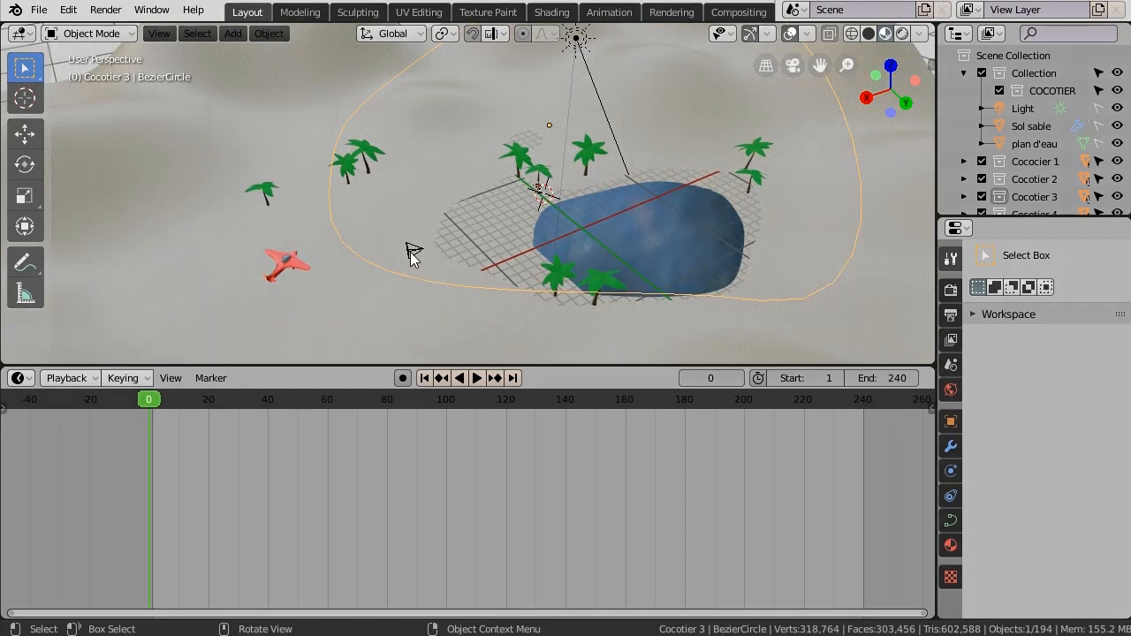
Step: Parent the camera to the Bezier circle curve around the oasis using Follow Path
{"action": "left_click", "coordinate": [411, 251]}
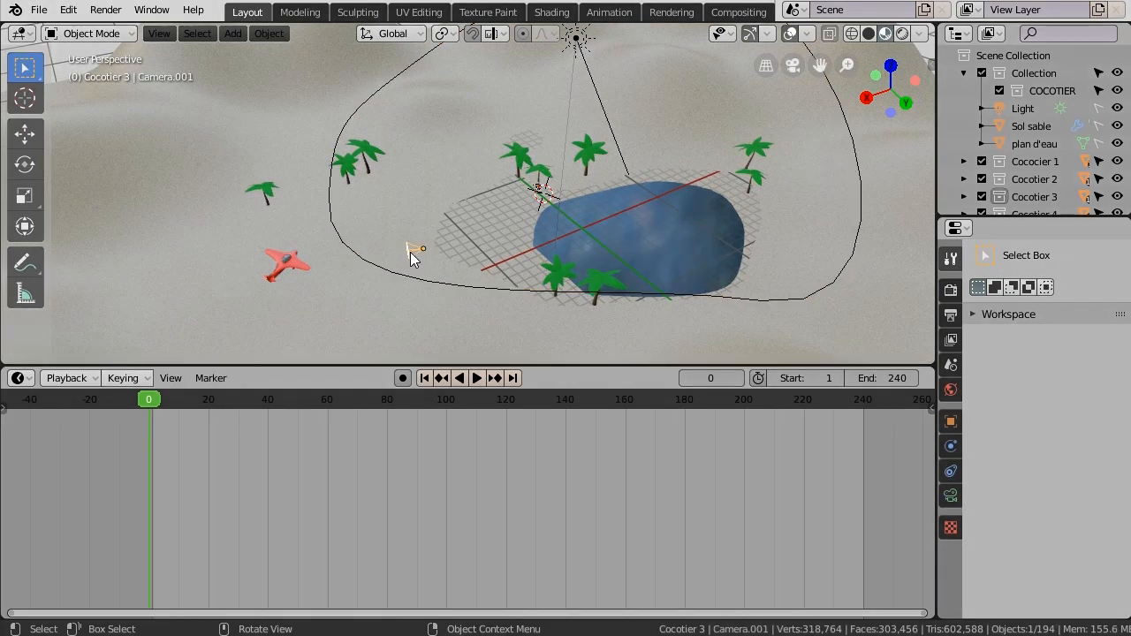
{"action": "left_click", "coordinate": [333, 224], "text": "shift"}
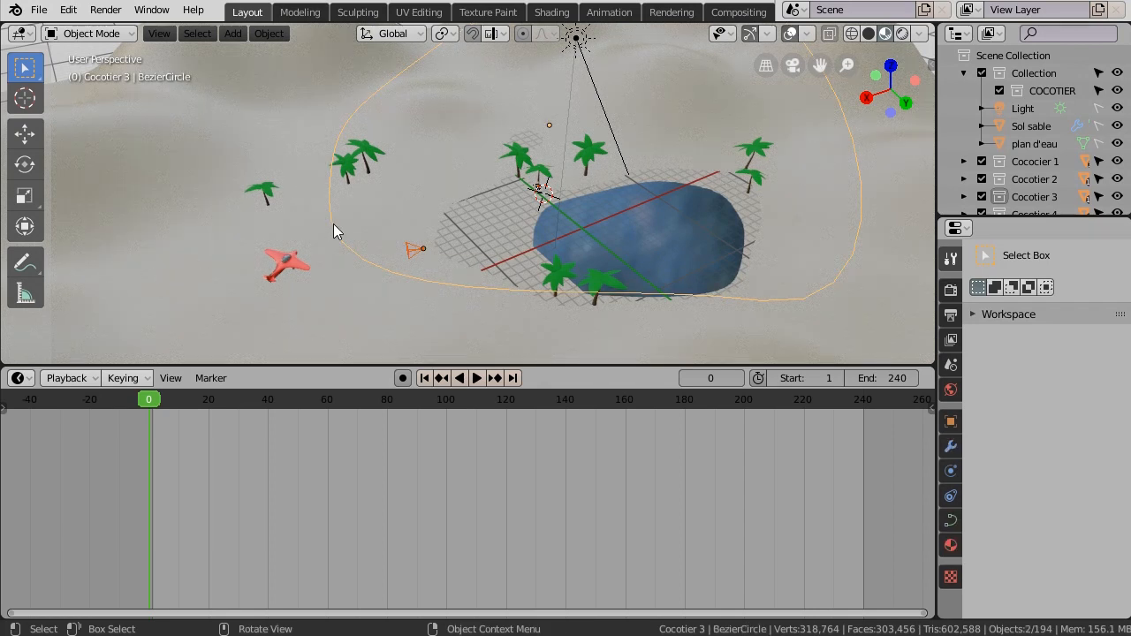
{"action": "key", "text": "ctrl+p"}
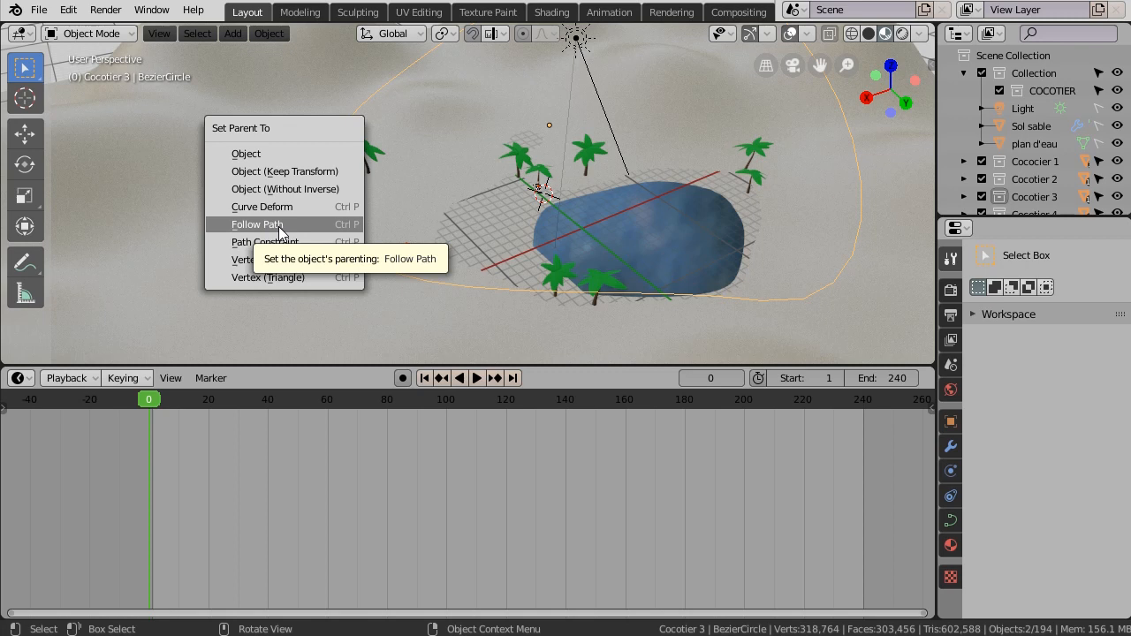
{"action": "left_click", "coordinate": [279, 227]}
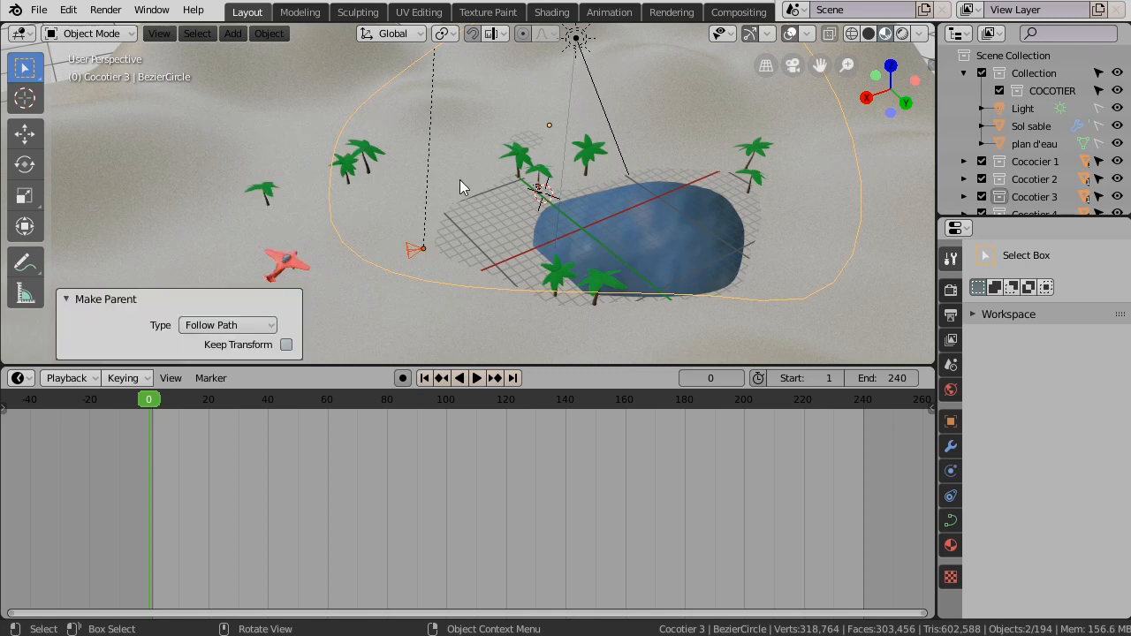
Step: Select only the camera and move it onto the curve, raising it by 6.52 m along global Z
{"action": "scroll", "coordinate": [461, 186], "scroll_direction": "down", "scroll_amount": 1}
{"action": "middle_click_drag", "start_coordinate": [459, 203], "coordinate": [566, 251]}
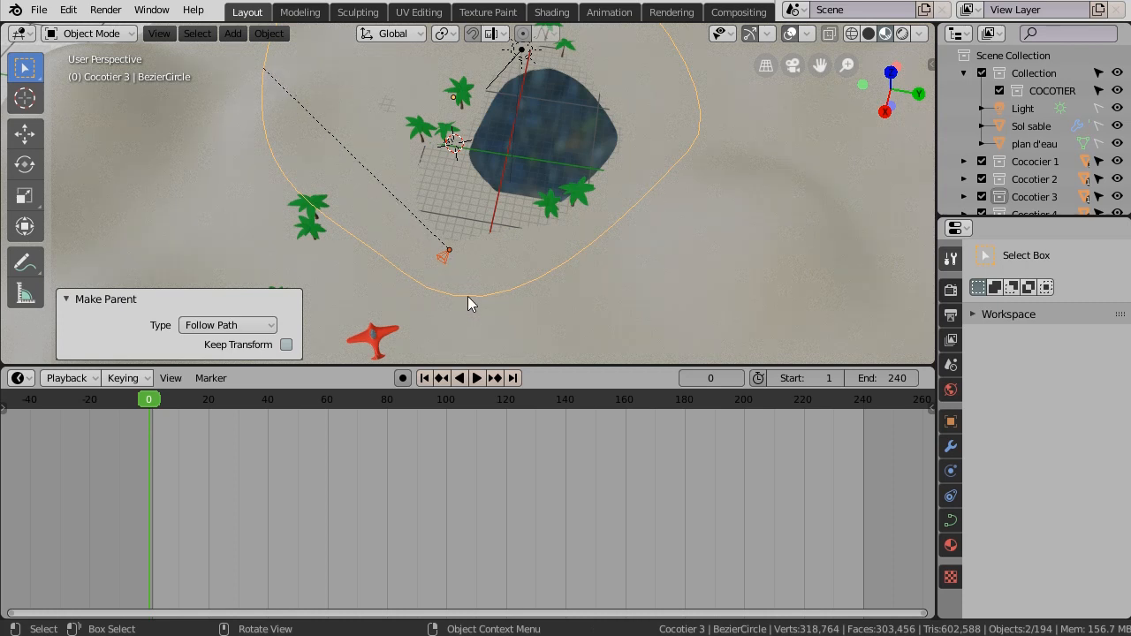
{"action": "left_click", "coordinate": [443, 258], "text": "shift"}
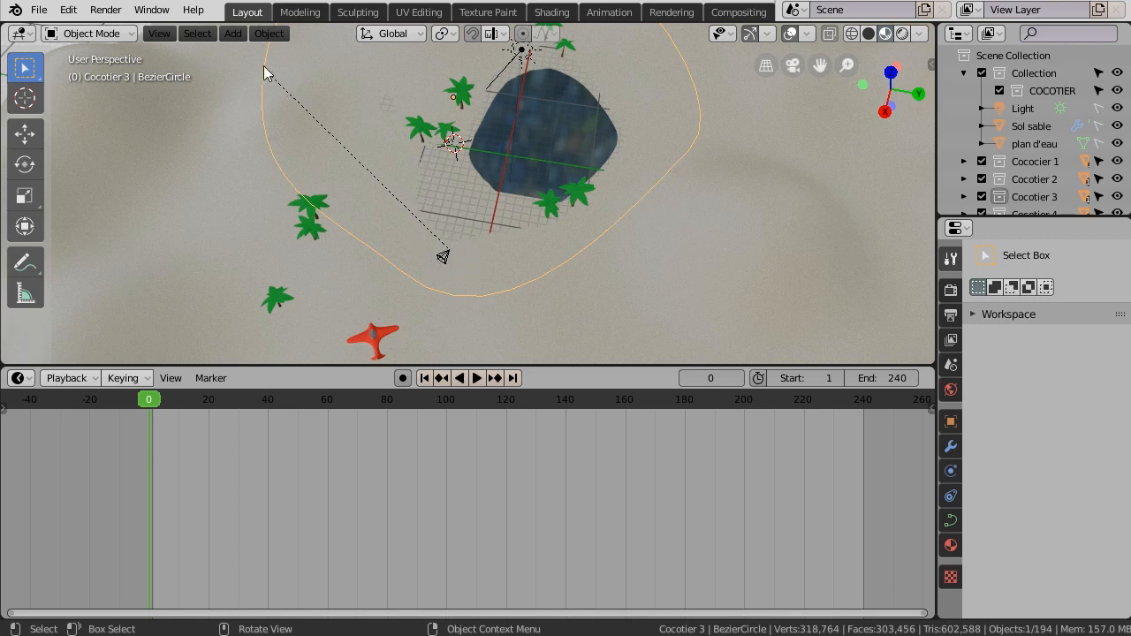
{"action": "left_click", "coordinate": [445, 258]}
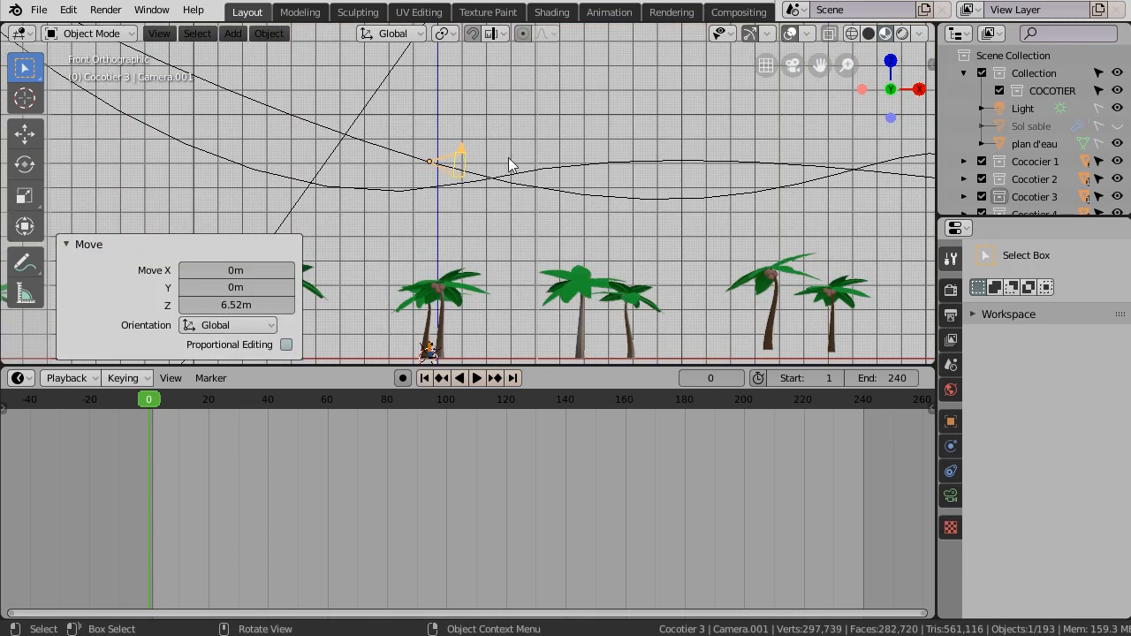
Step: Play the animation from frame 0 to check how the camera travels along the curve
{"action": "scroll", "coordinate": [524, 207], "scroll_direction": "down", "scroll_amount": 3}
{"action": "middle_click_drag", "start_coordinate": [550, 228], "coordinate": [418, 300]}
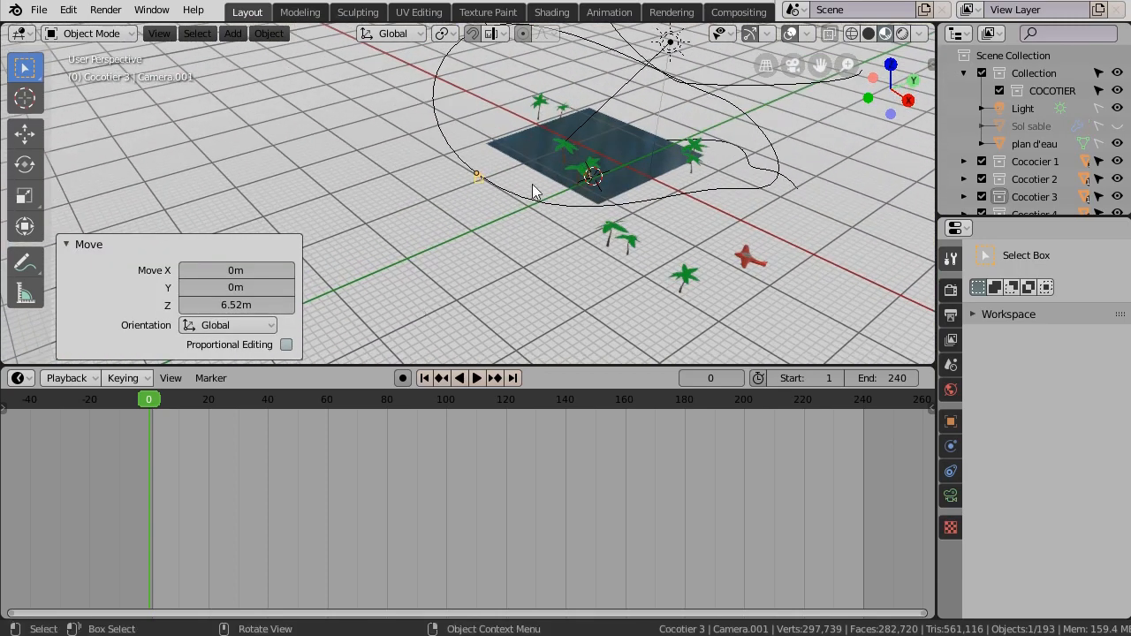
{"action": "middle_click_drag", "start_coordinate": [538, 189], "coordinate": [383, 314], "text": "shift"}
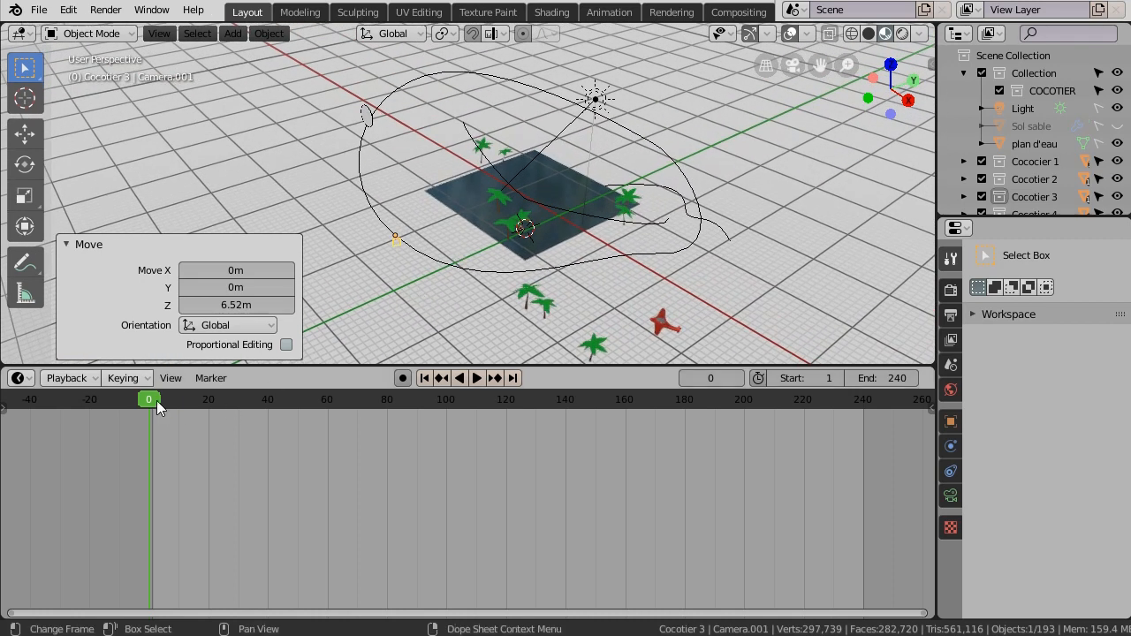
{"action": "key", "text": "space"}
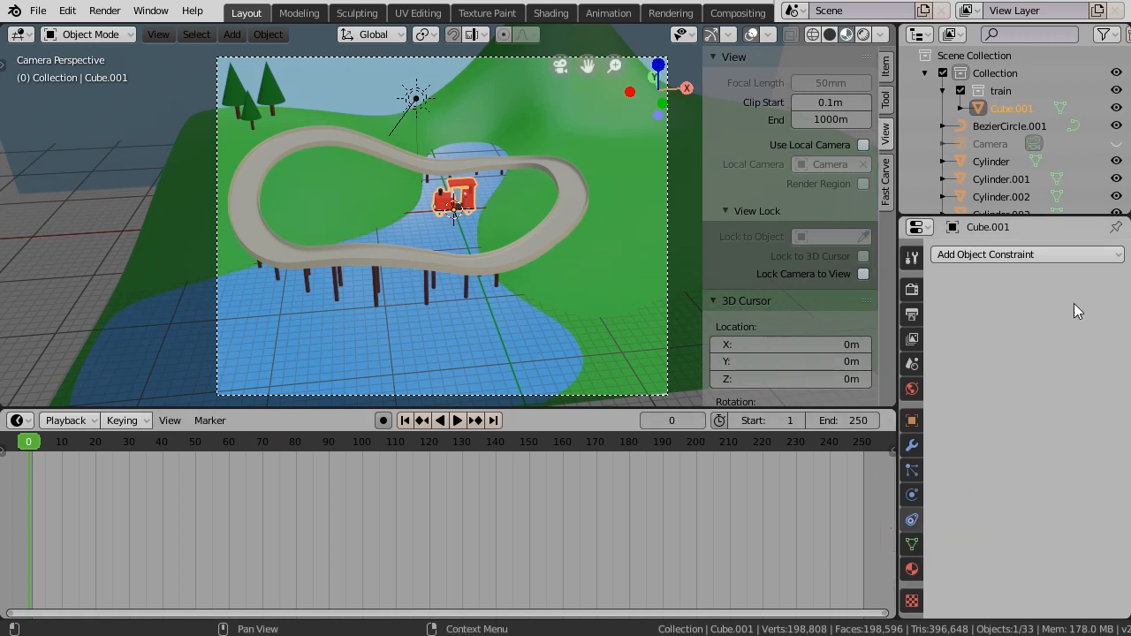
Step: Add a Follow Path constraint to the train, targeting the Path to follow curve, with Follow Curve enabled
{"action": "left_click", "coordinate": [1054, 253]}
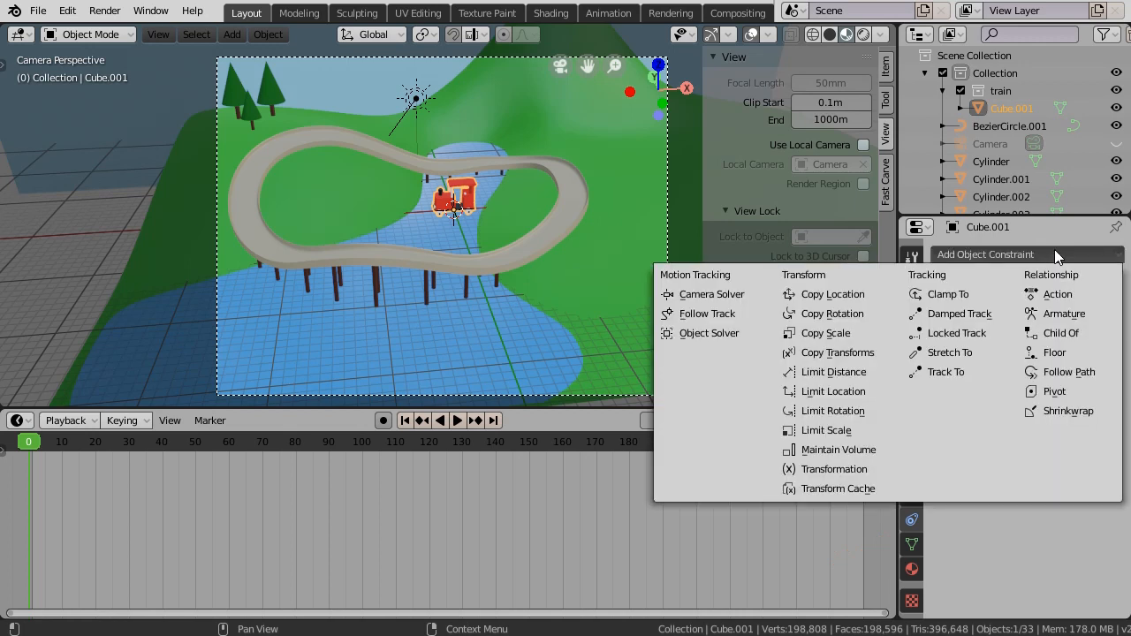
{"action": "left_click", "coordinate": [1069, 372]}
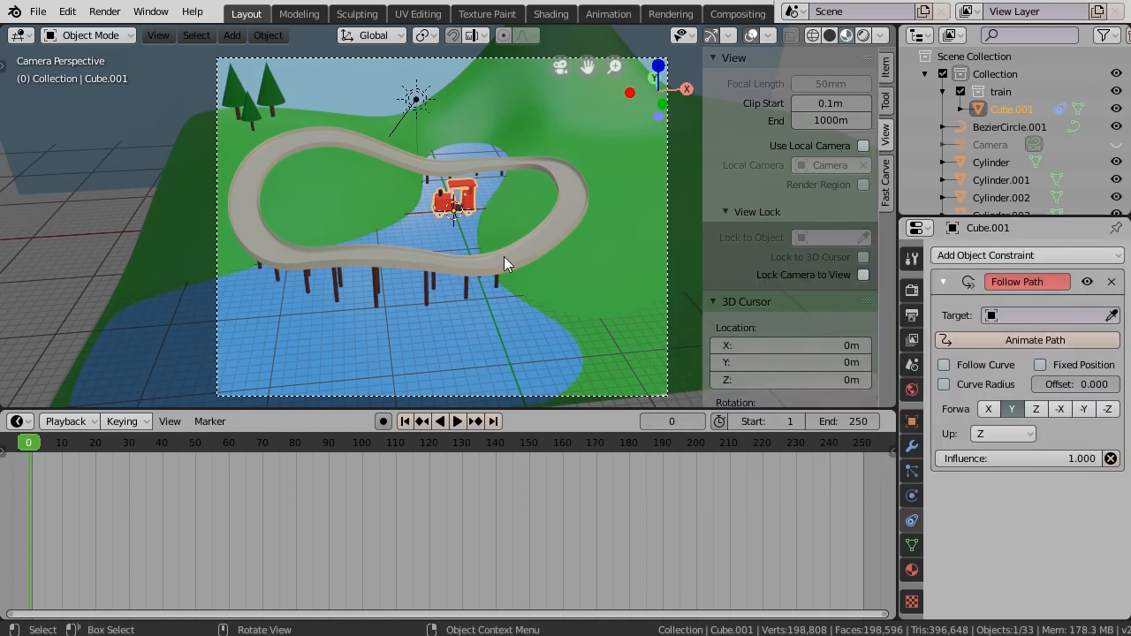
{"action": "left_click", "coordinate": [518, 259]}
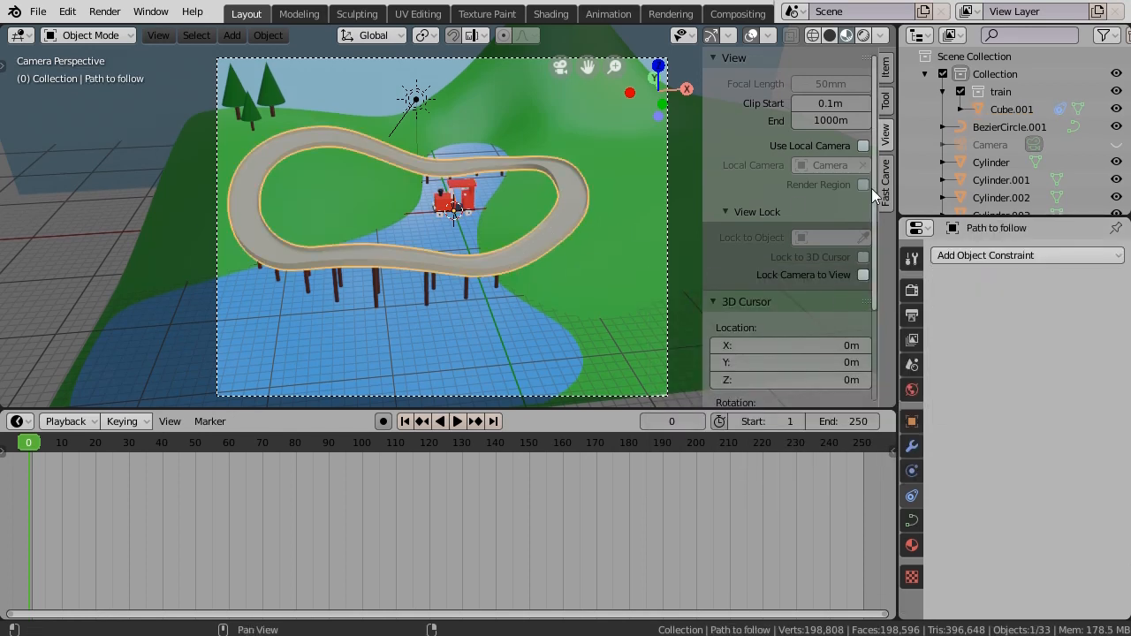
{"action": "scroll", "coordinate": [1009, 143], "scroll_direction": "down", "scroll_amount": 4}
{"action": "scroll", "coordinate": [1010, 146], "scroll_direction": "down", "scroll_amount": 10}
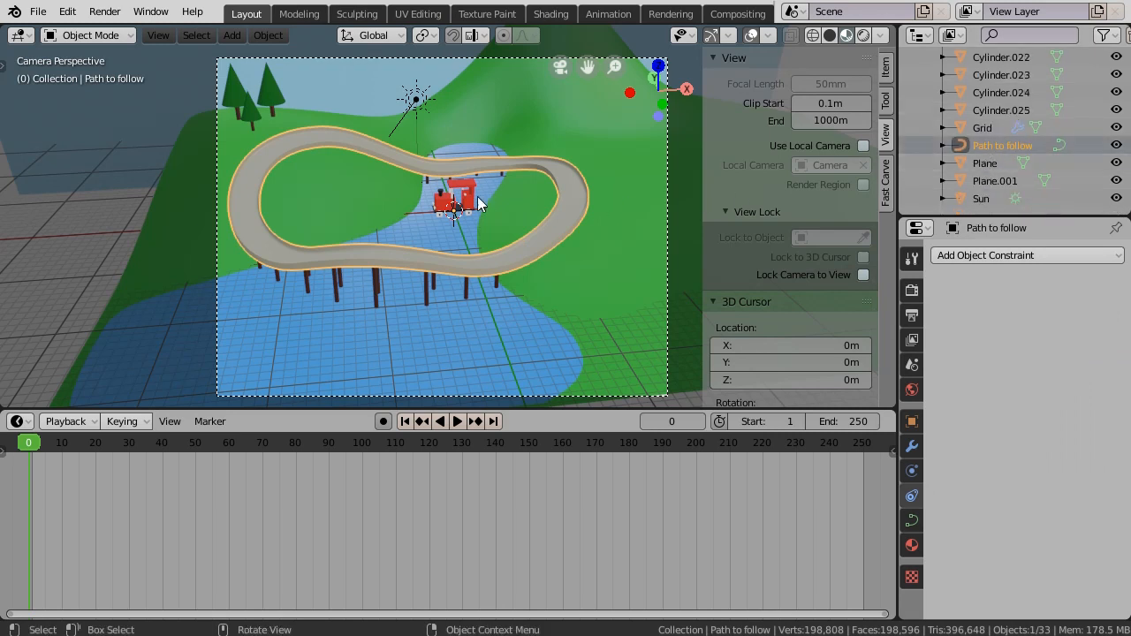
{"action": "left_click", "coordinate": [439, 209]}
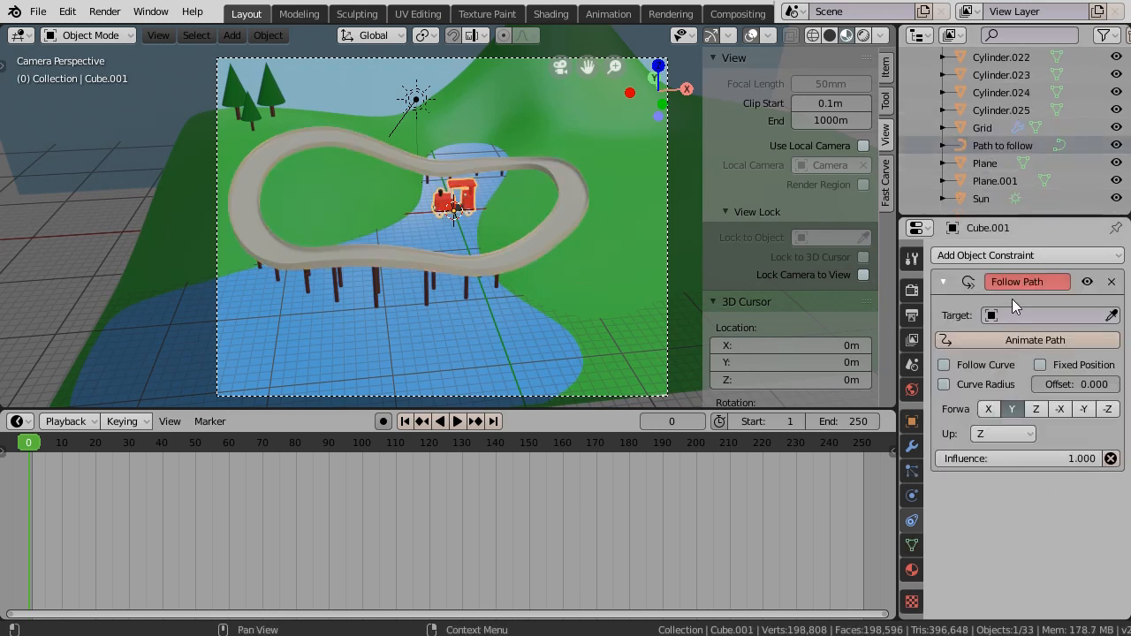
{"action": "left_click", "coordinate": [1075, 319]}
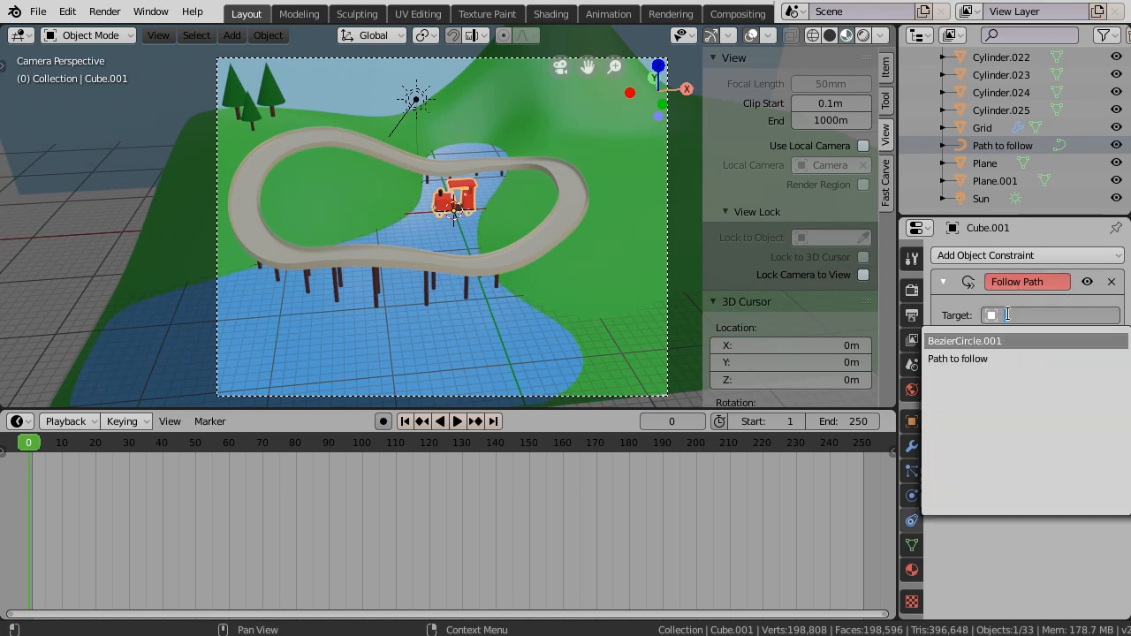
{"action": "left_click", "coordinate": [969, 359]}
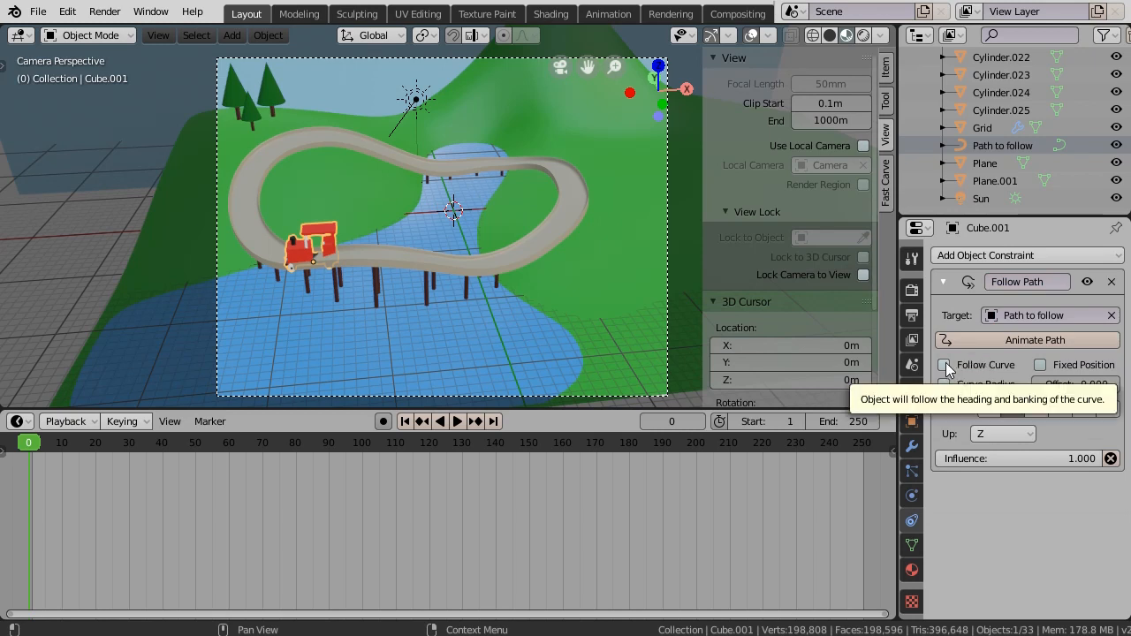
{"action": "left_click", "coordinate": [945, 365]}
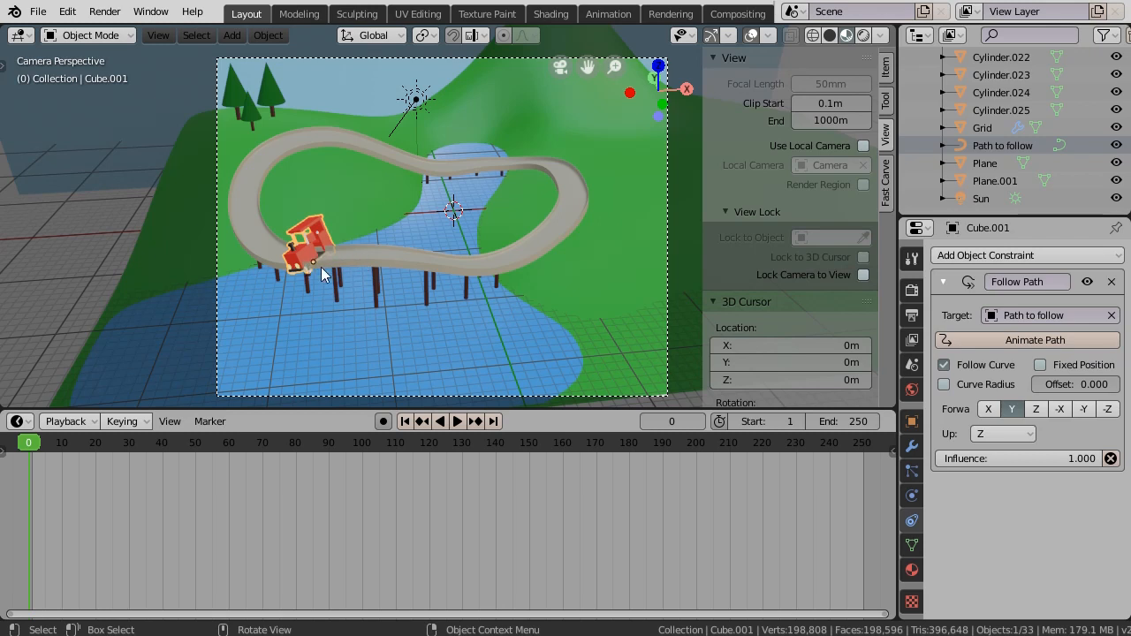
Step: Set the train's Z rotation to about -91.2° and shift it slightly upward so it sits on the track
{"action": "middle_click_drag", "start_coordinate": [328, 275], "coordinate": [401, 292]}
{"action": "scroll", "coordinate": [391, 260], "scroll_direction": "up", "scroll_amount": 4}
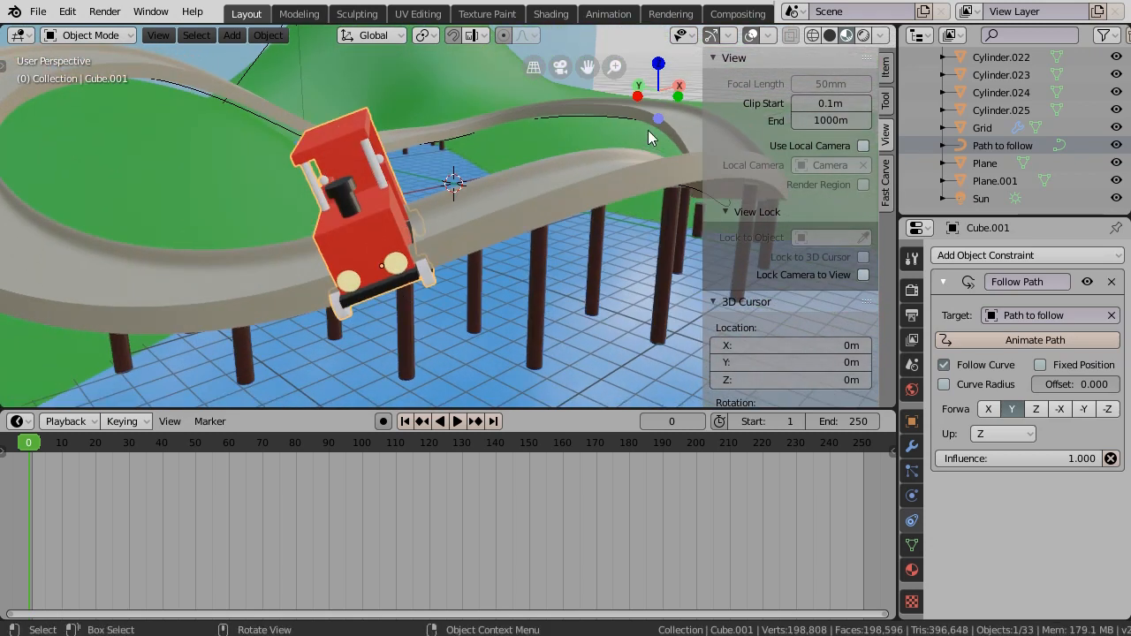
{"action": "left_click", "coordinate": [888, 69]}
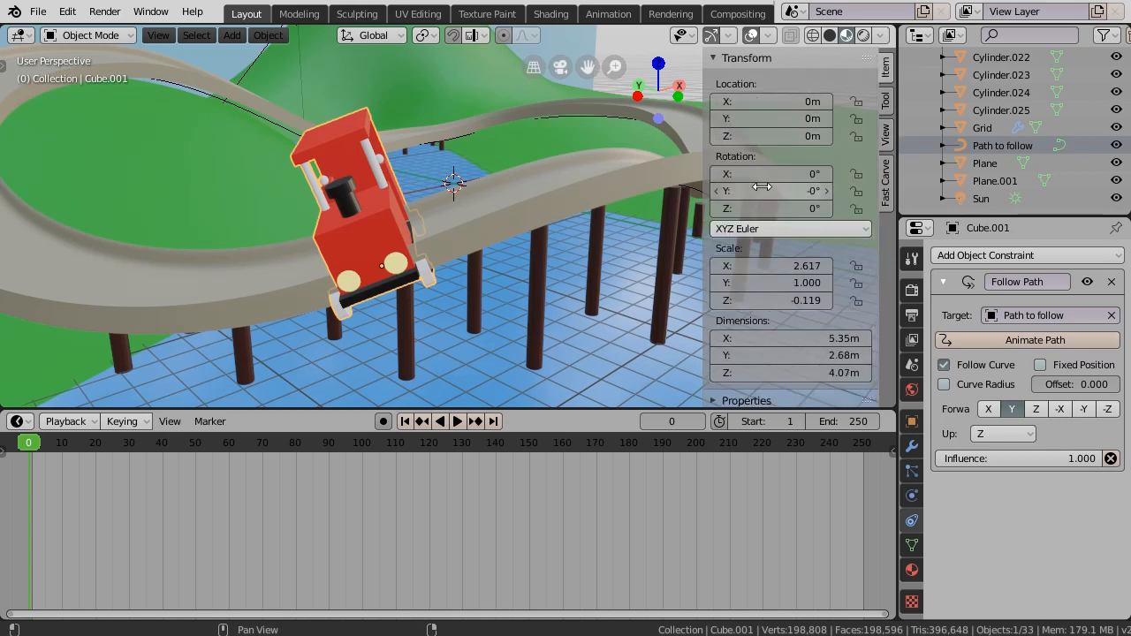
{"action": "left_click_drag", "start_coordinate": [772, 207], "coordinate": [84, 251]}
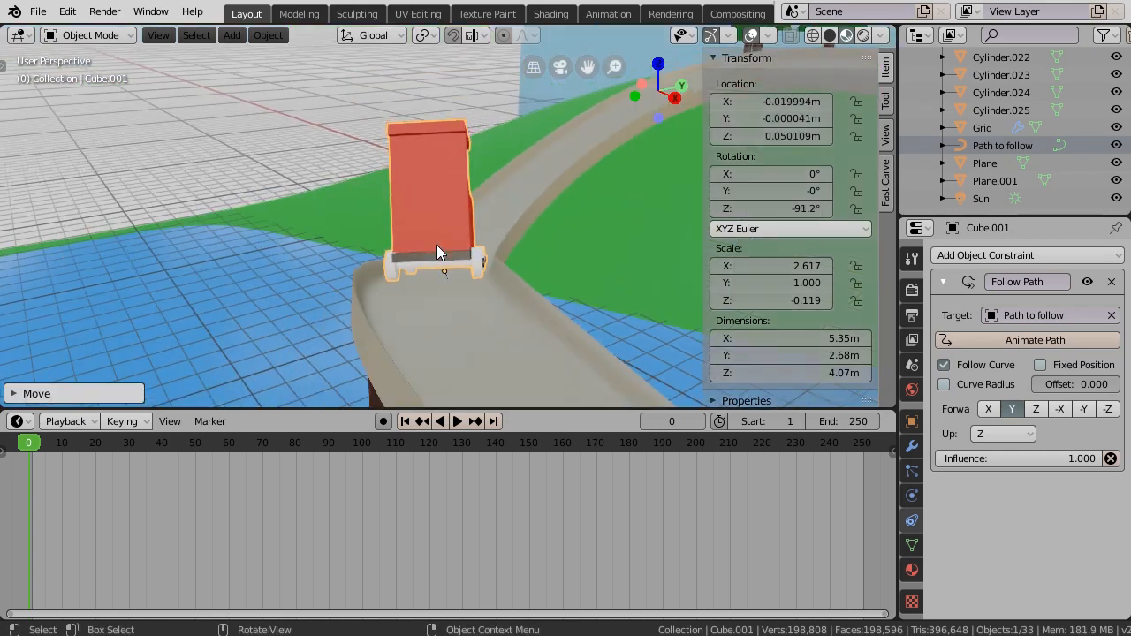
Step: Play the train animation through frame 200, return to frame 0 and preview it again
{"action": "scroll", "coordinate": [436, 245], "scroll_direction": "down", "scroll_amount": 3}
{"action": "middle_click_drag", "start_coordinate": [426, 254], "coordinate": [481, 276]}
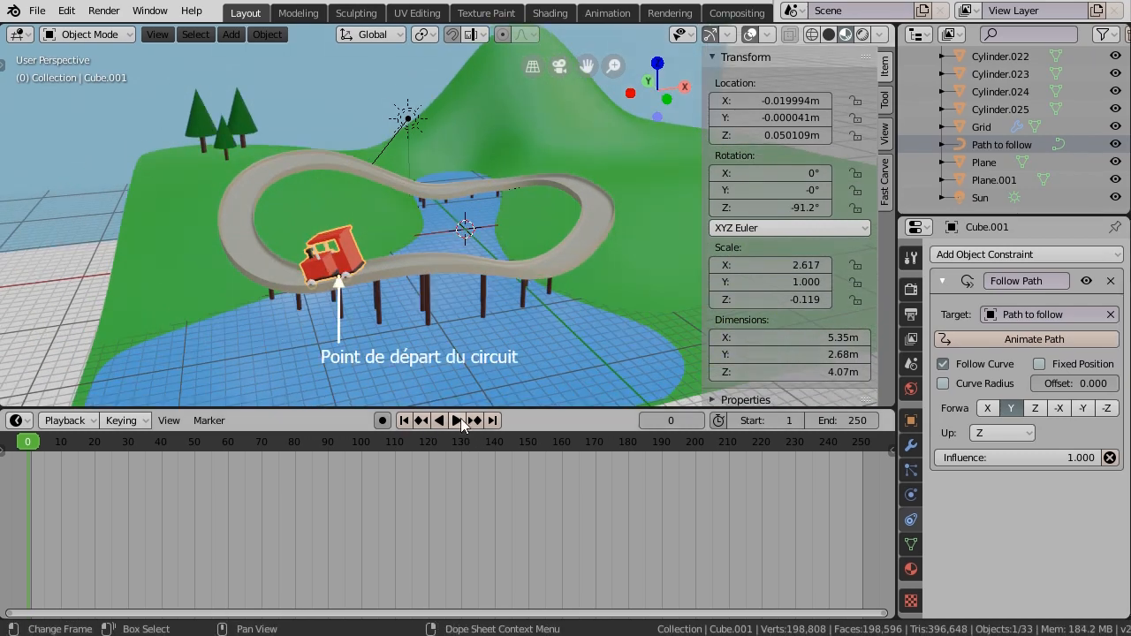
{"action": "left_click", "coordinate": [455, 421]}
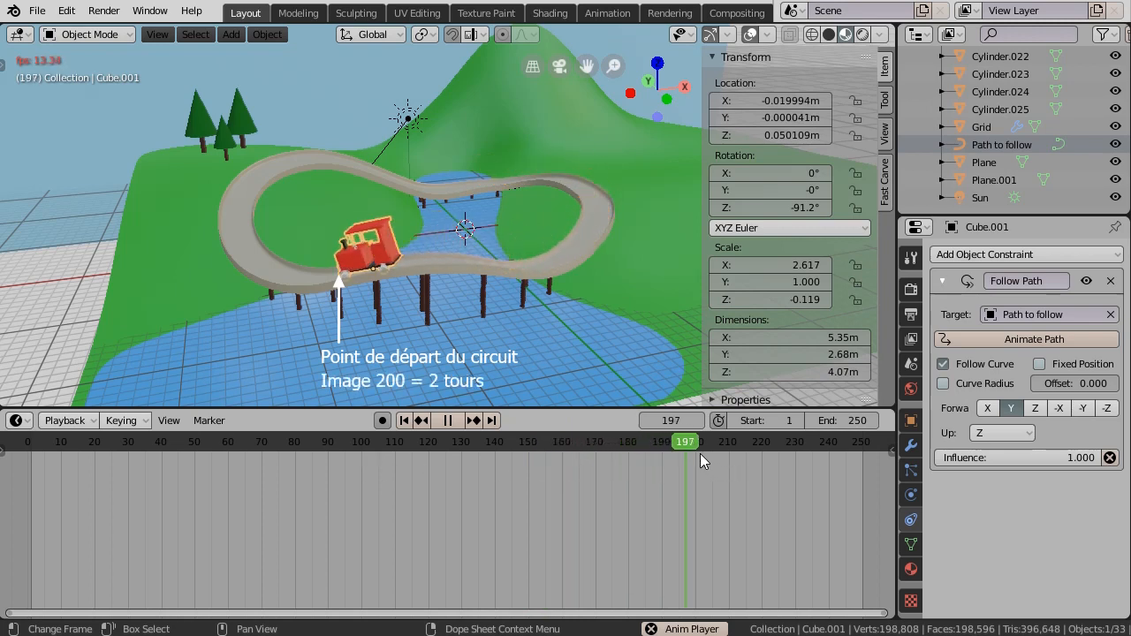
{"action": "left_click", "coordinate": [449, 421]}
{"action": "left_click_drag", "start_coordinate": [801, 449], "coordinate": [28, 442]}
{"action": "key", "text": "space"}
{"action": "key", "text": "space"}
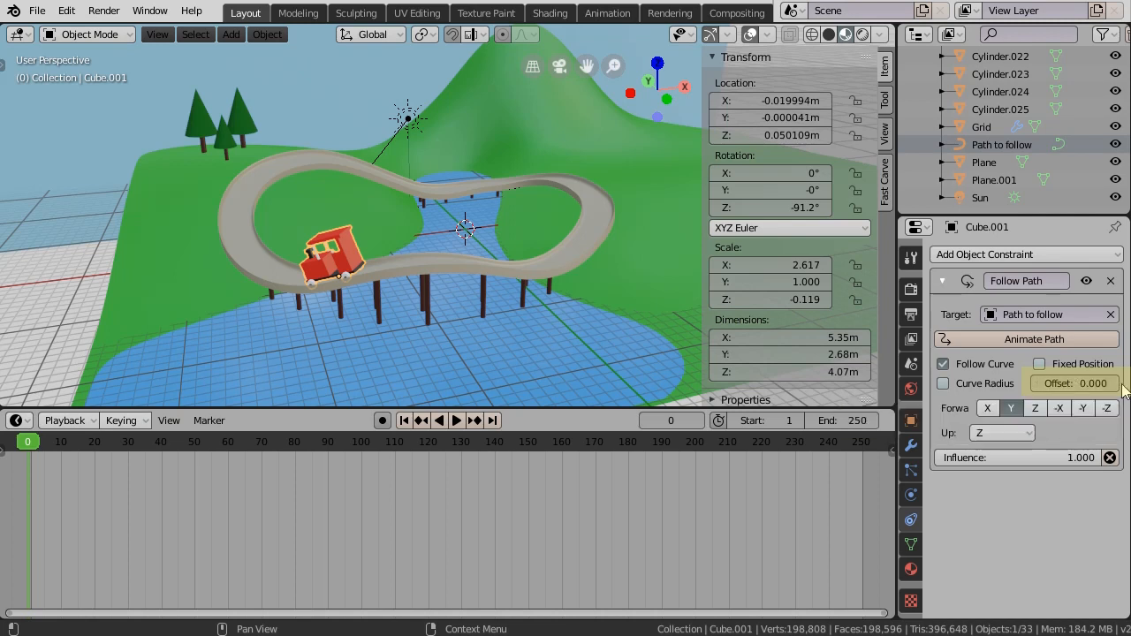
Step: Set the train's Follow Path offset to -24.5 and insert an offset keyframe at frame 1
{"action": "left_click_drag", "start_coordinate": [1111, 387], "coordinate": [879, 350]}
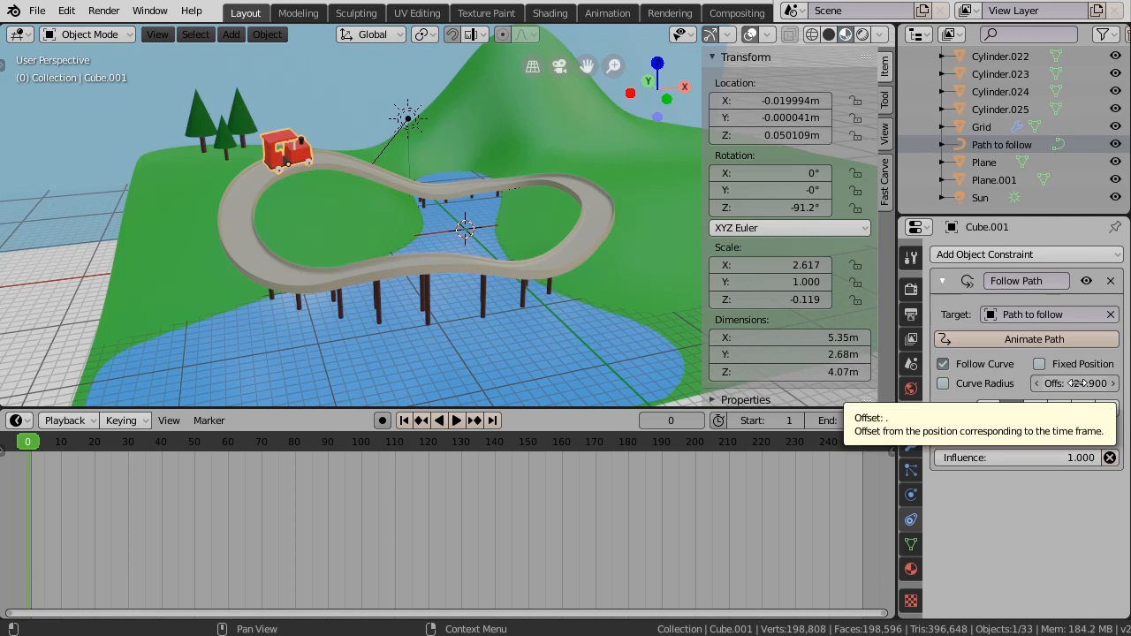
{"action": "right_click", "coordinate": [1077, 383]}
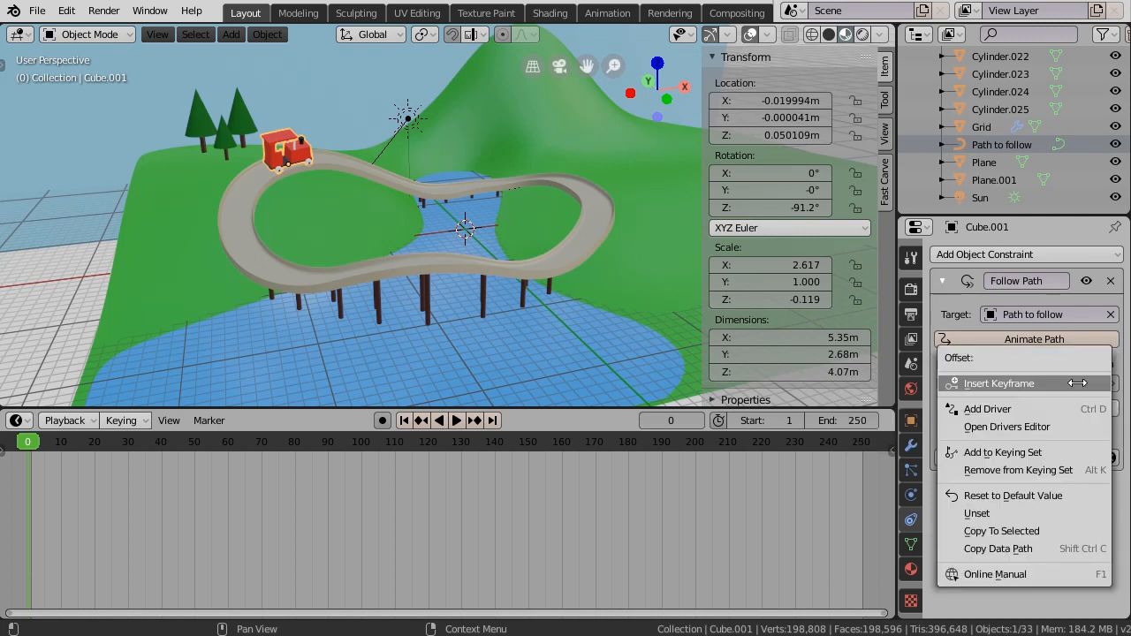
{"action": "left_click", "coordinate": [1001, 385]}
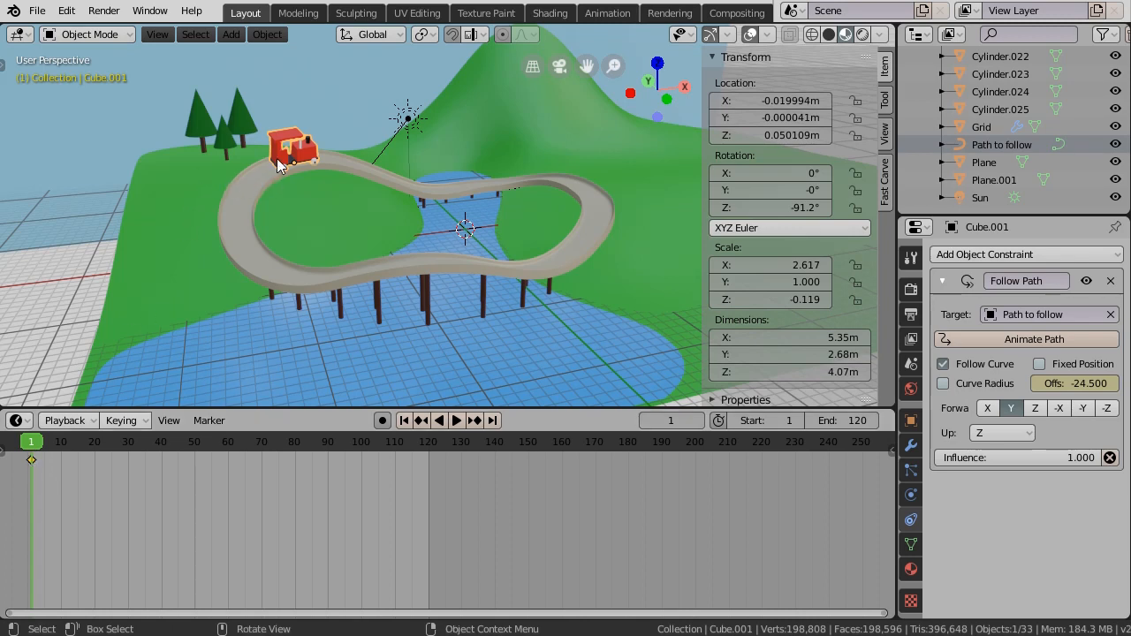
Step: At frame 10, set the train's Follow Path offset to -96.9 and insert an offset keyframe
{"action": "left_click", "coordinate": [61, 446]}
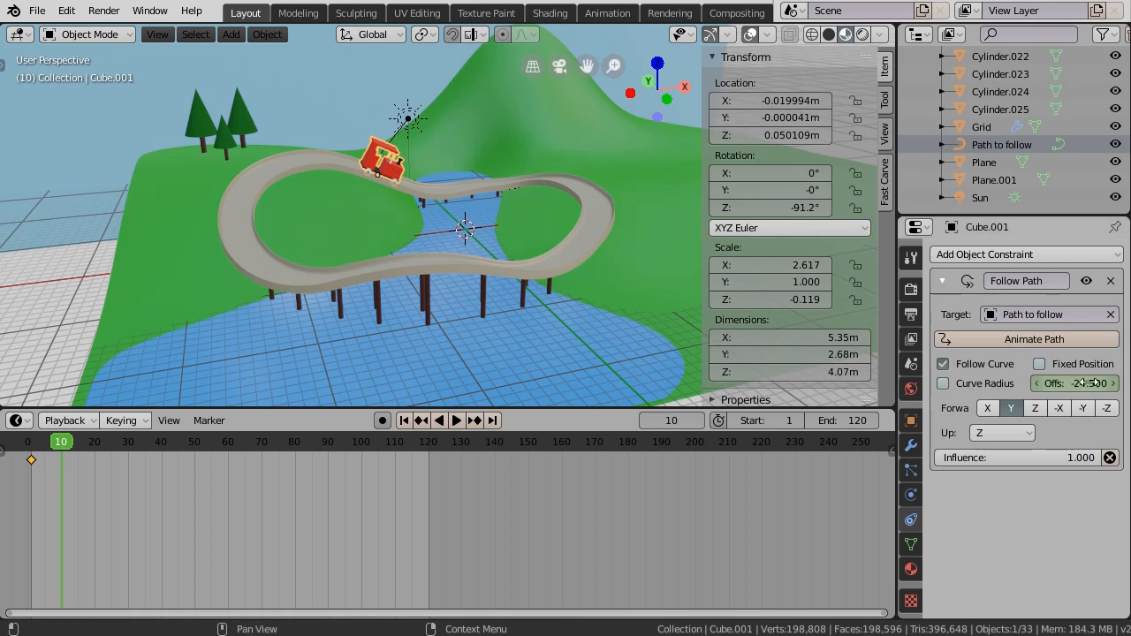
{"action": "left_click_drag", "start_coordinate": [1090, 383], "coordinate": [445, 390]}
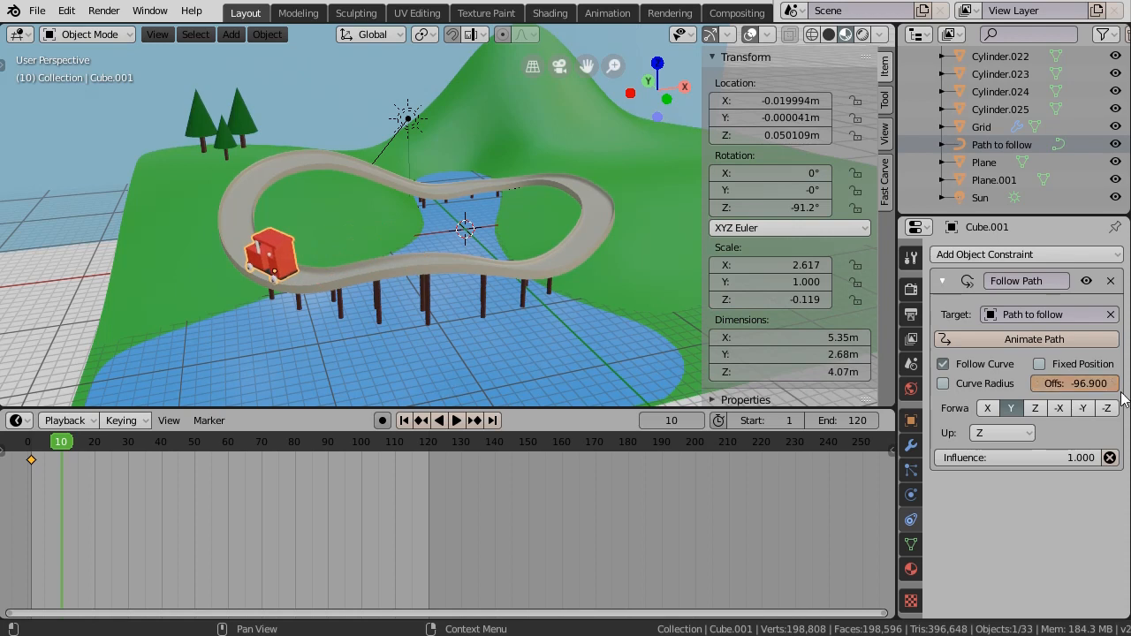
{"action": "right_click", "coordinate": [1090, 384]}
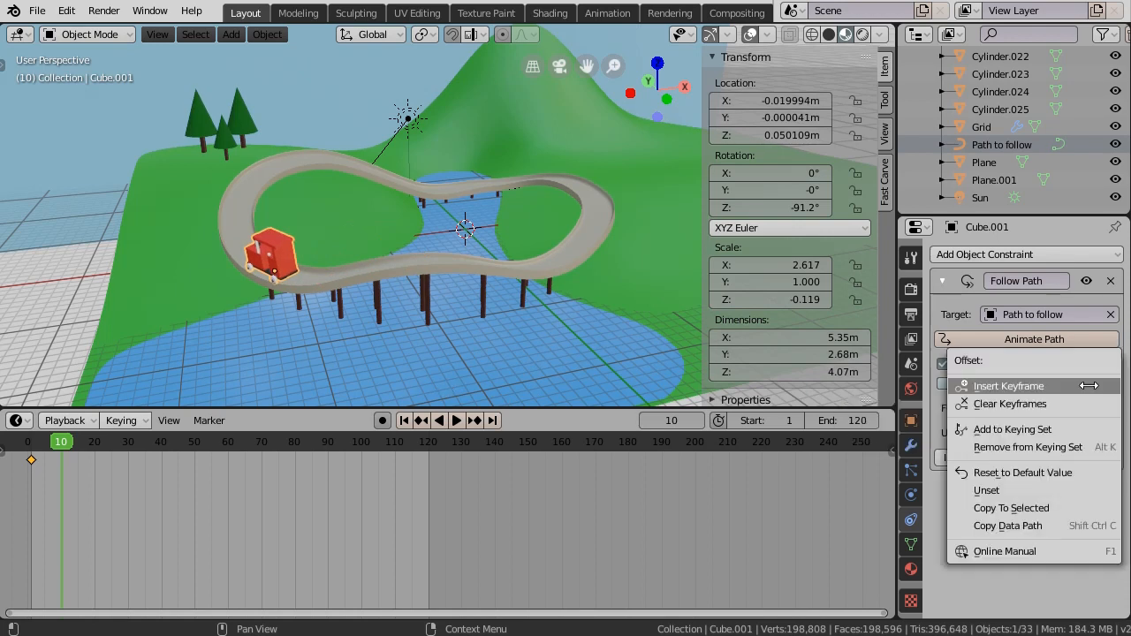
{"action": "left_click", "coordinate": [1041, 387]}
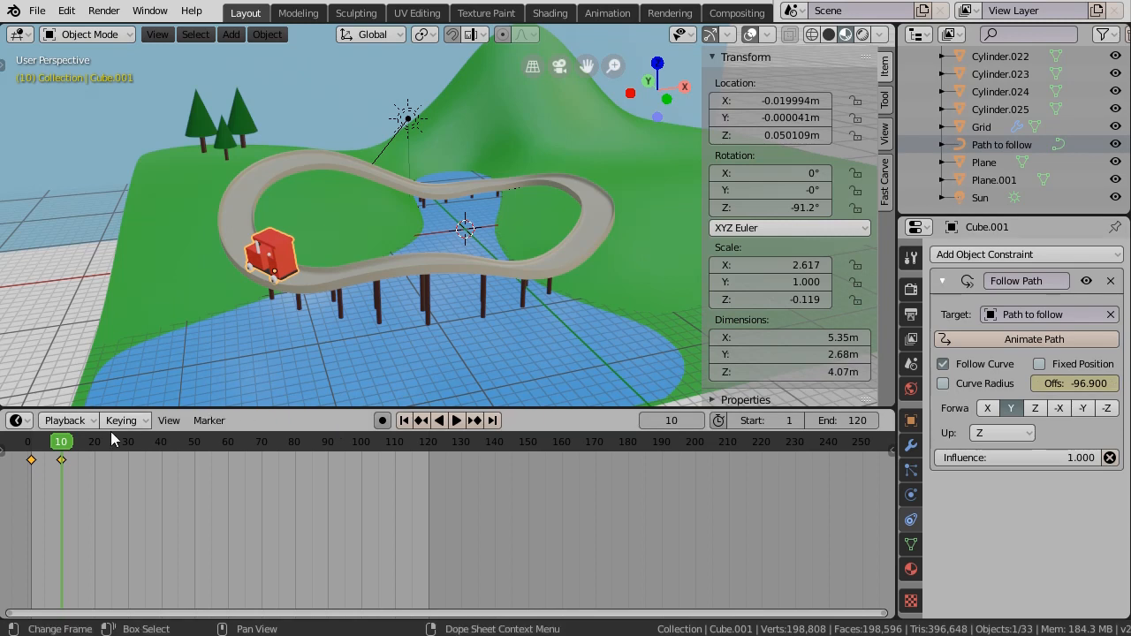
Step: Play the keyframed train animation from frame 0 to check its motion, and stop the playback
{"action": "left_click_drag", "start_coordinate": [61, 448], "coordinate": [27, 442]}
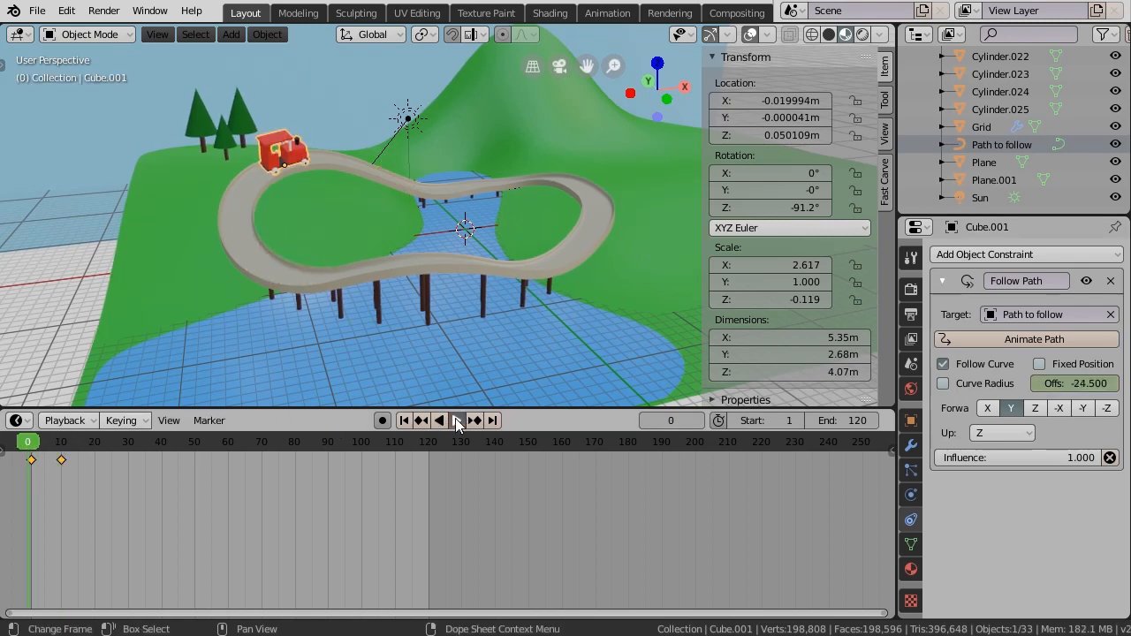
{"action": "left_click", "coordinate": [457, 422]}
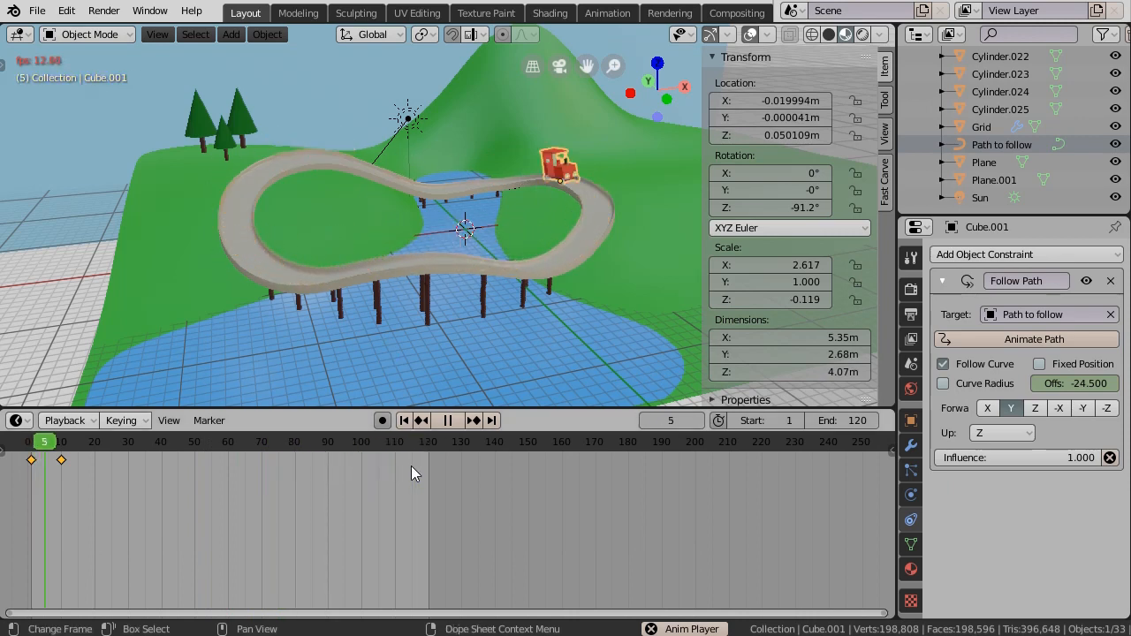
{"action": "key", "text": "Escape"}
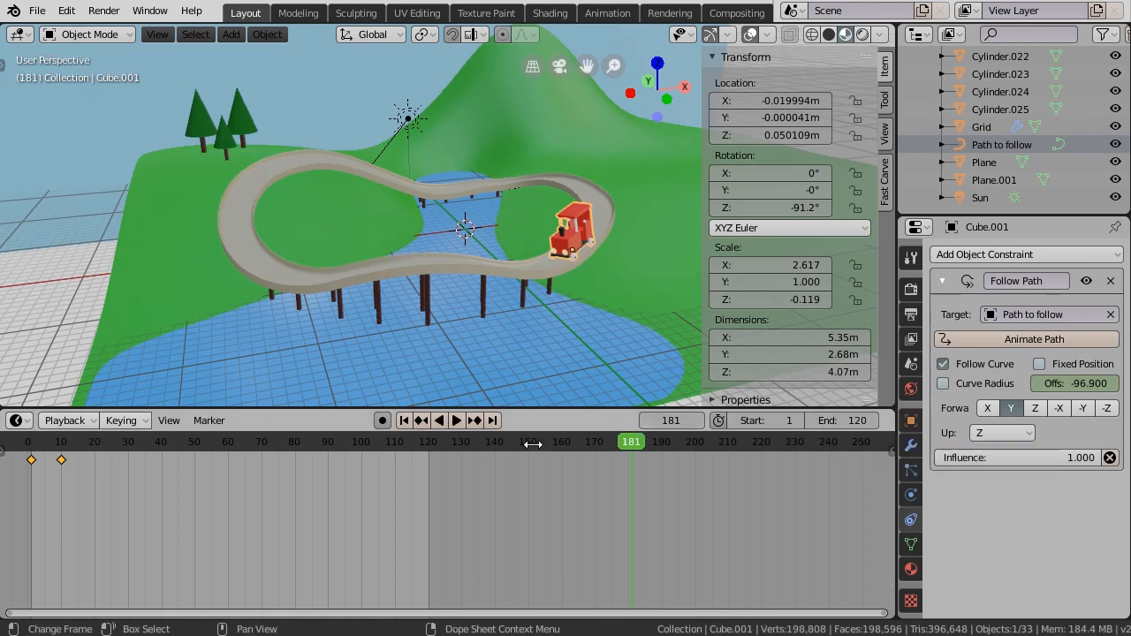
Step: Extend the animation's end frame to 250, play the train's motion from frame 0 and stop the playback
{"action": "left_click", "coordinate": [854, 421]}
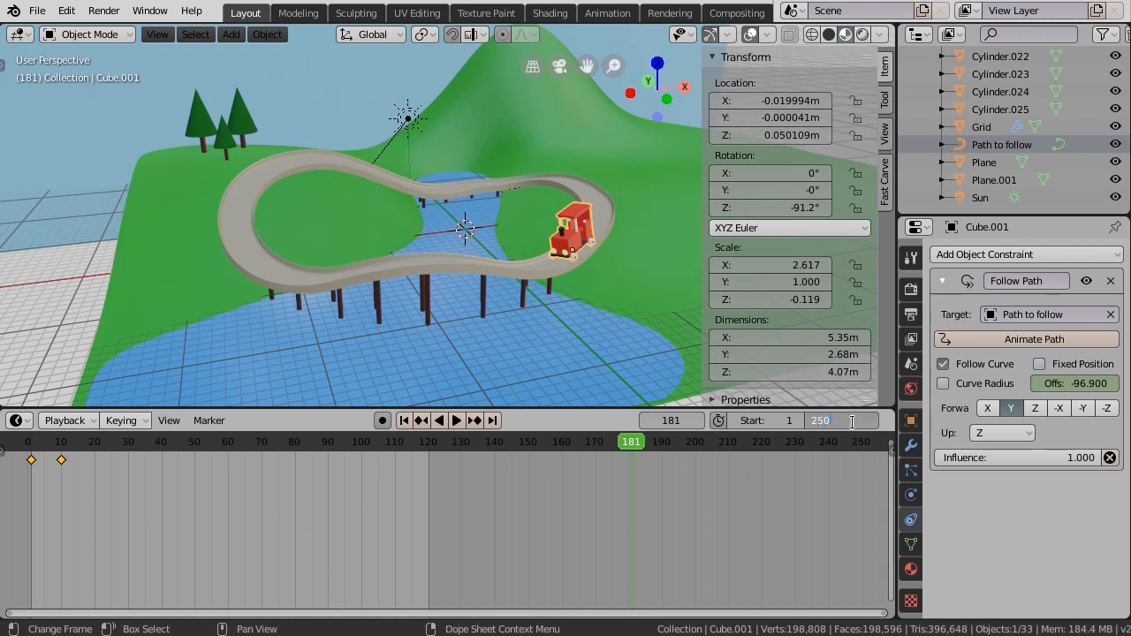
{"action": "key", "text": "Return"}
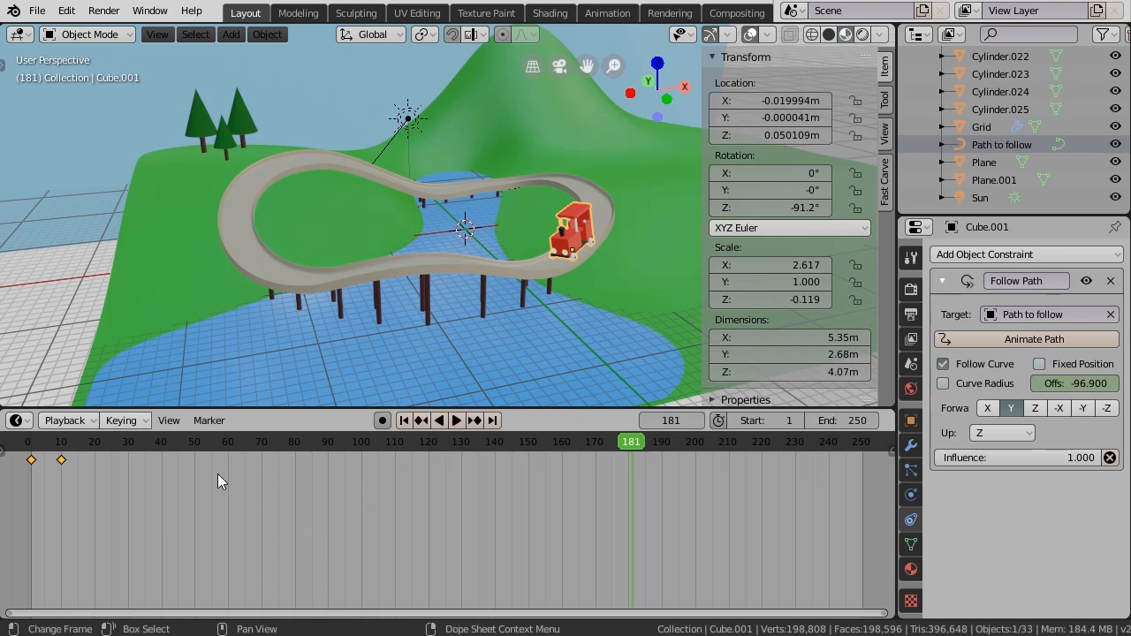
{"action": "left_click", "coordinate": [27, 446]}
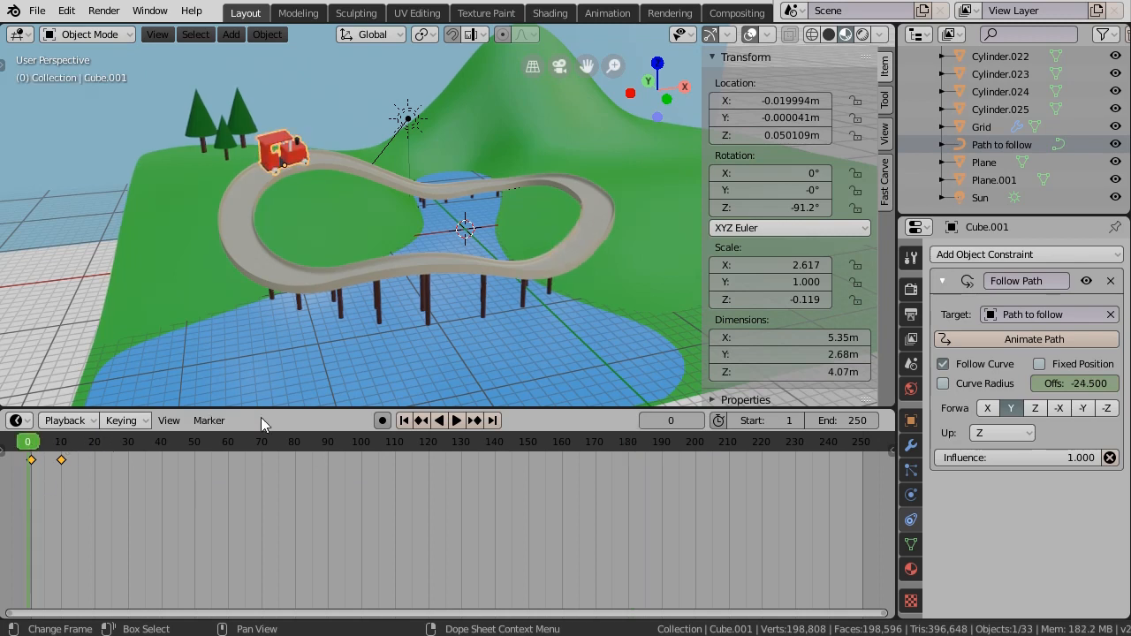
{"action": "left_click", "coordinate": [453, 421]}
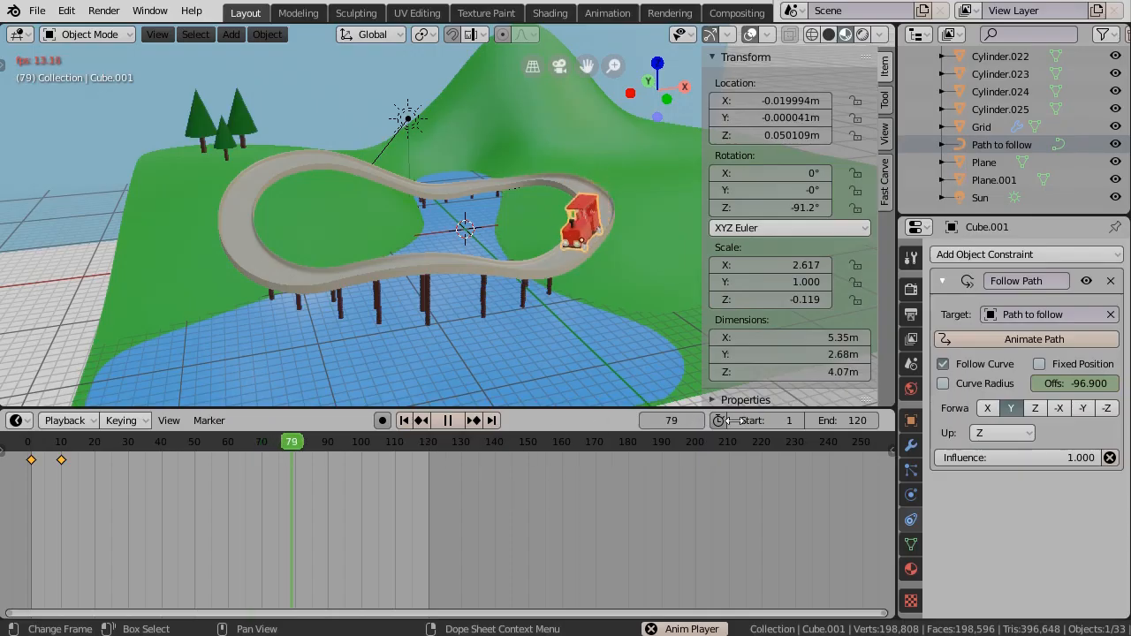
{"action": "left_click", "coordinate": [447, 420]}
Step: Set the scene's end frame to 250
{"action": "left_click", "coordinate": [853, 421]}
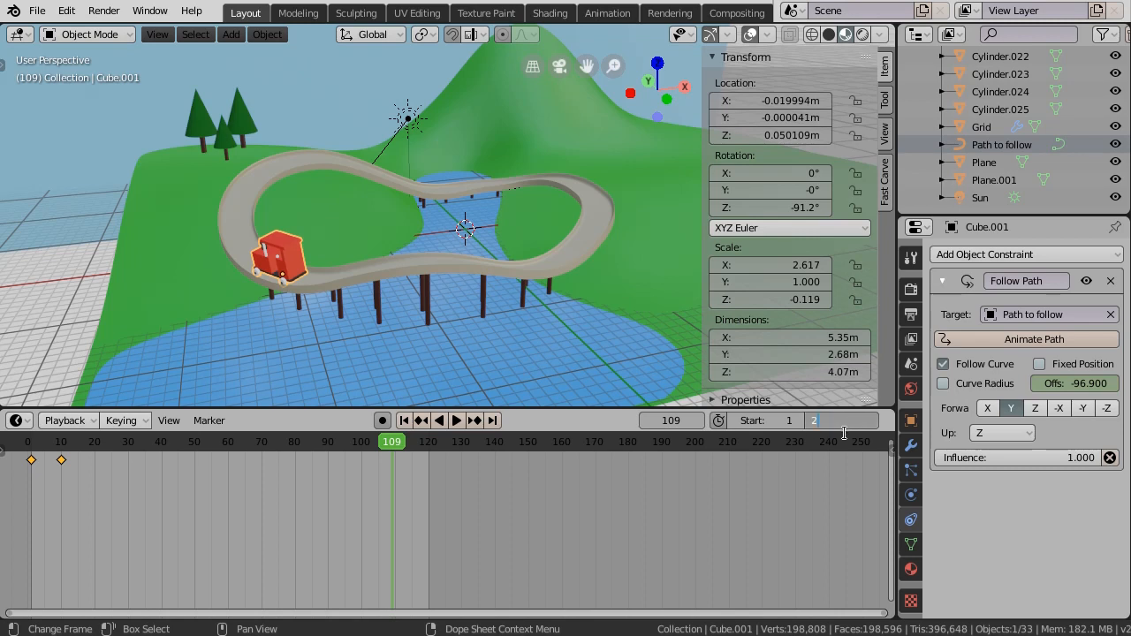
{"action": "type", "text": "250"}
{"action": "key", "text": "Return"}
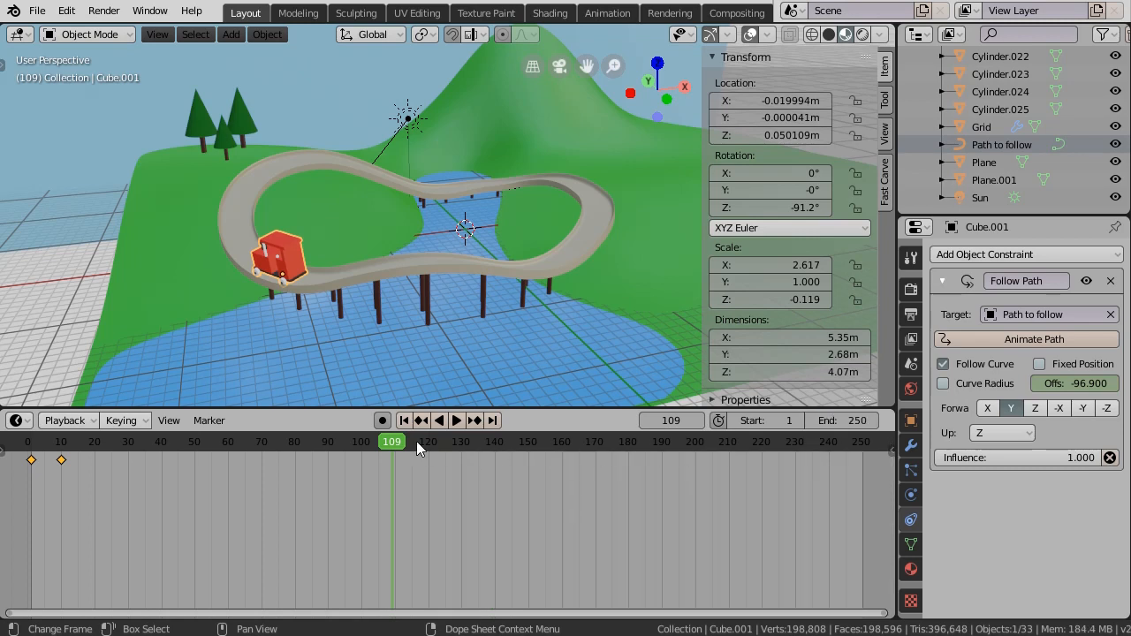
Step: Replay the train's keyframed motion from frame 0 over the extended frame range and stop around frame 181
{"action": "left_click", "coordinate": [26, 446]}
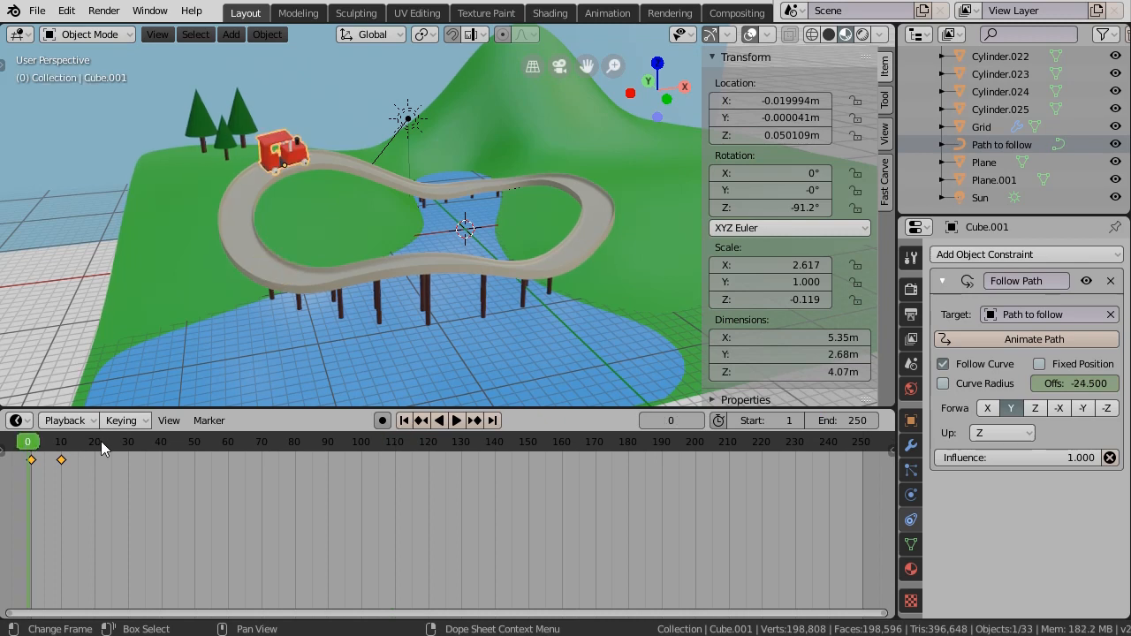
{"action": "left_click", "coordinate": [458, 422]}
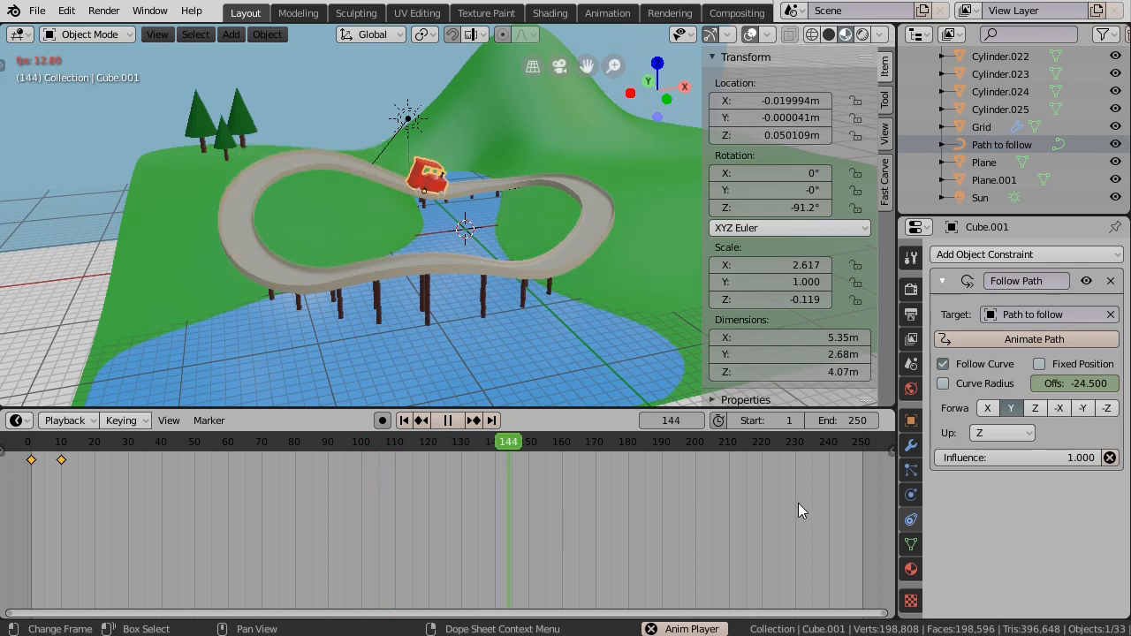
{"action": "left_click", "coordinate": [448, 421]}
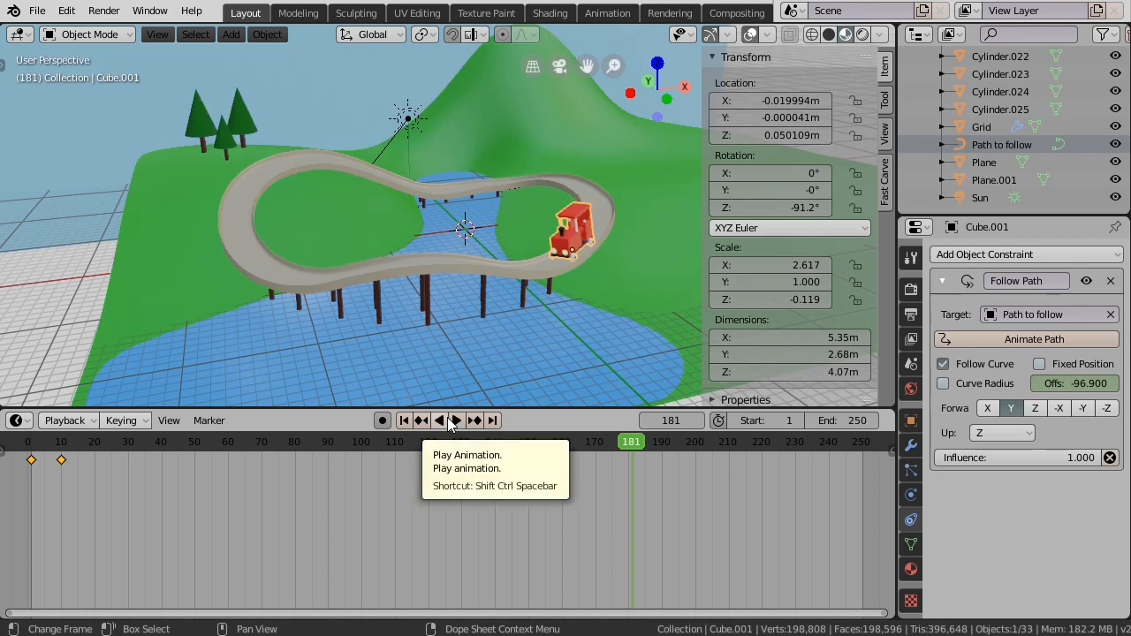